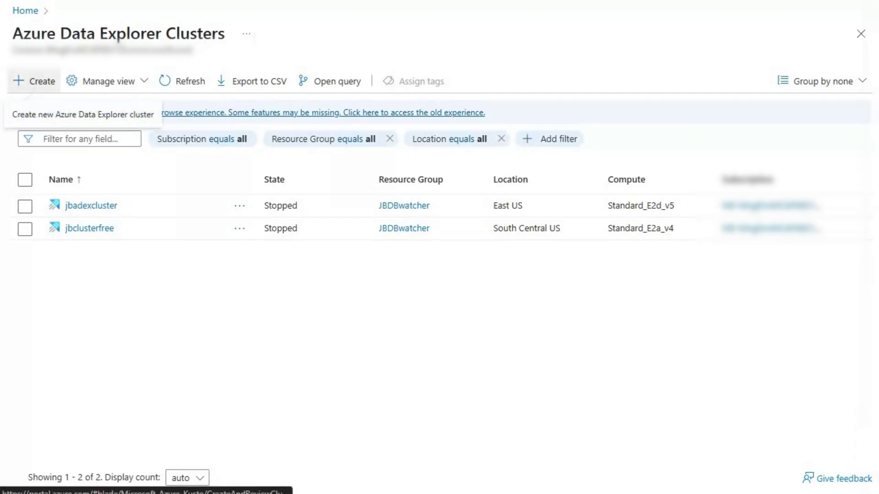
- Start a new Azure Data Explorer cluster in resource group JBAEDX and name it jbaedx
{"action": "left_click", "coordinate": [35, 81]}
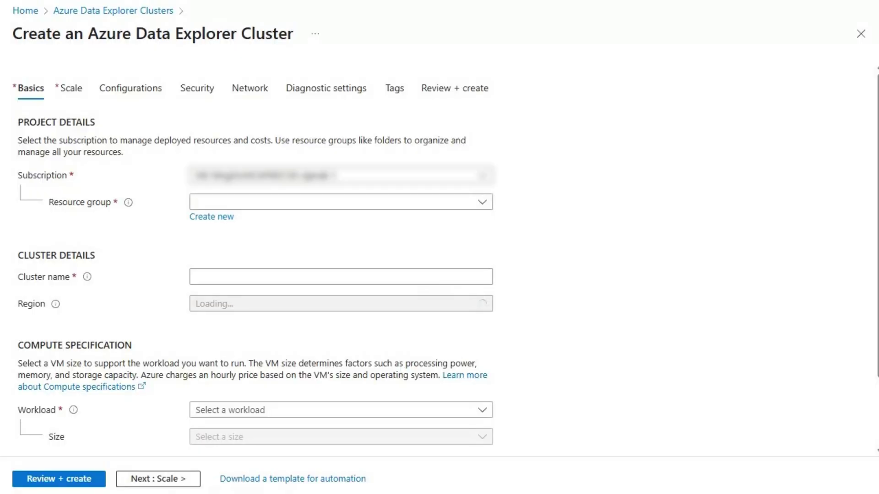
{"action": "left_click", "coordinate": [341, 202]}
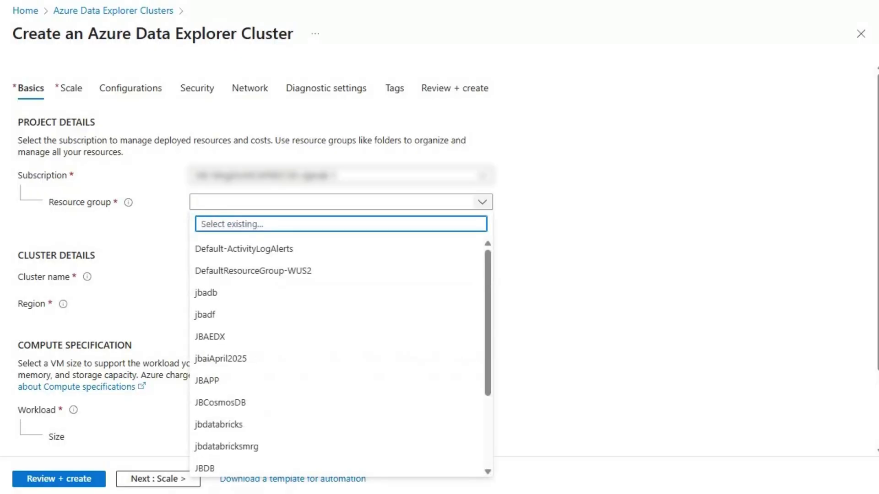
{"action": "left_click", "coordinate": [210, 337]}
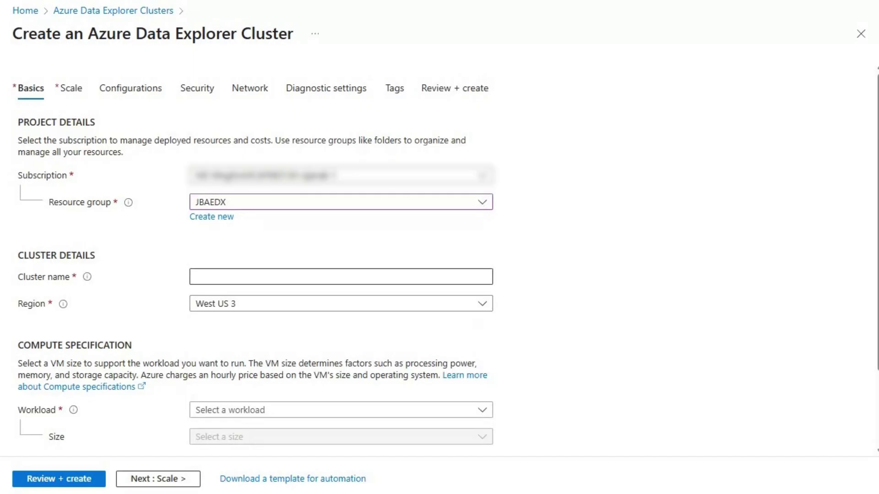
{"action": "left_click", "coordinate": [257, 277]}
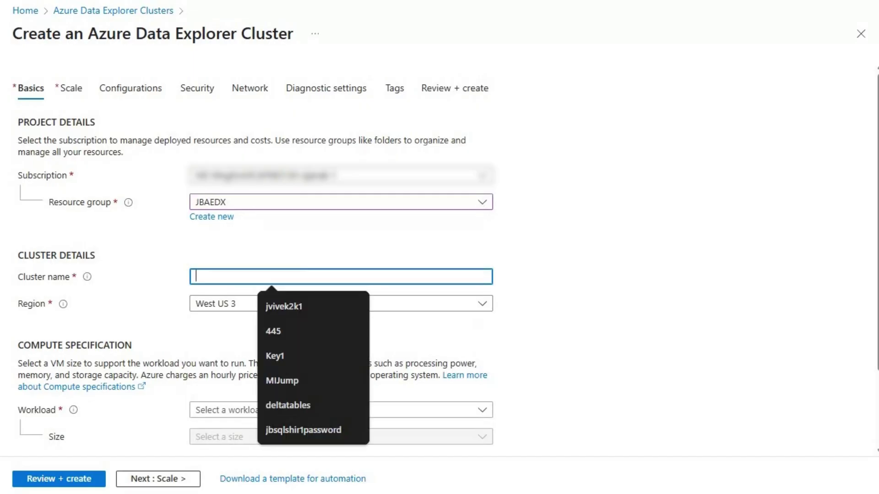
{"action": "type", "text": "jb"}
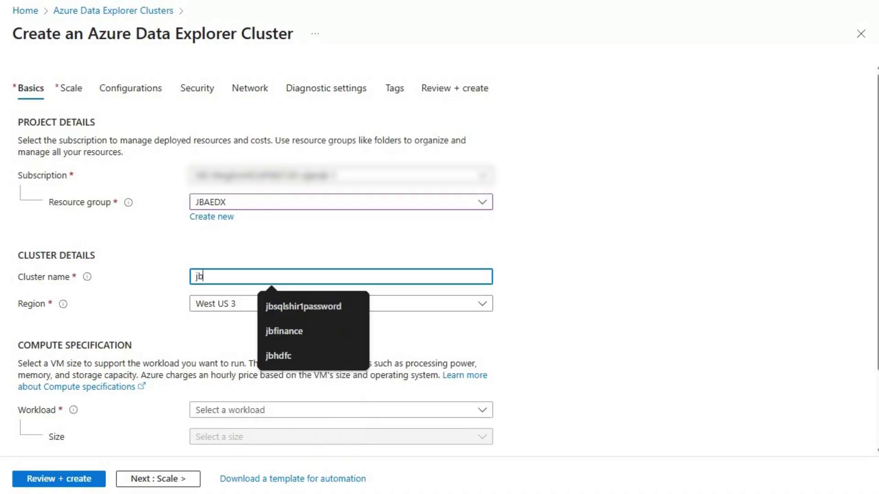
{"action": "type", "text": "aedx"}
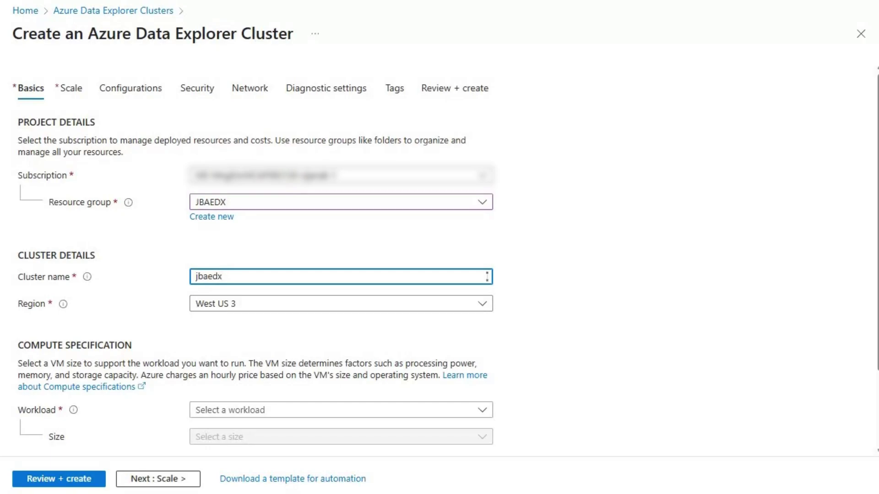
- Choose Dev/test as the workload in the cluster's compute specification
{"action": "scroll", "coordinate": [439, 247], "scroll_direction": "down", "scroll_amount": 2}
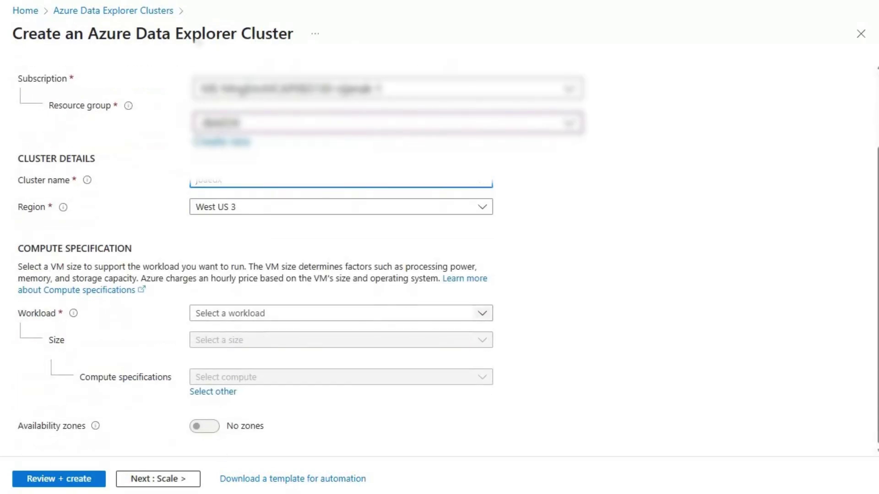
{"action": "left_click", "coordinate": [482, 313]}
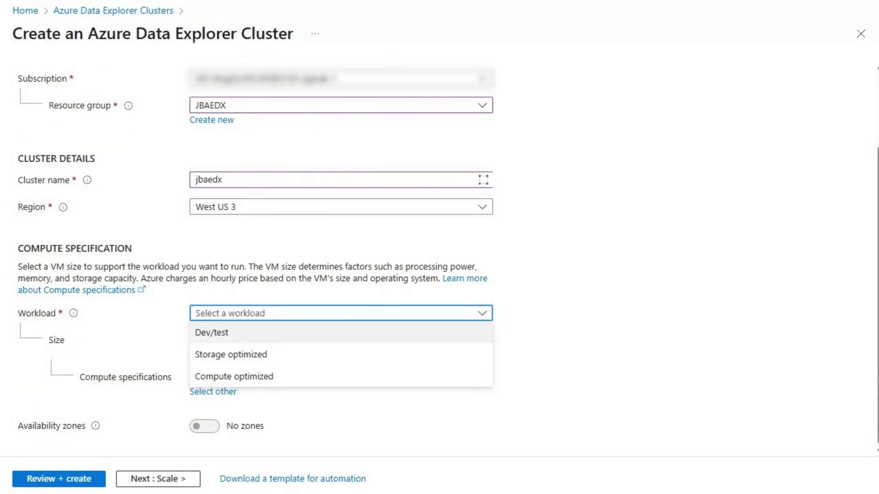
{"action": "left_click", "coordinate": [211, 332]}
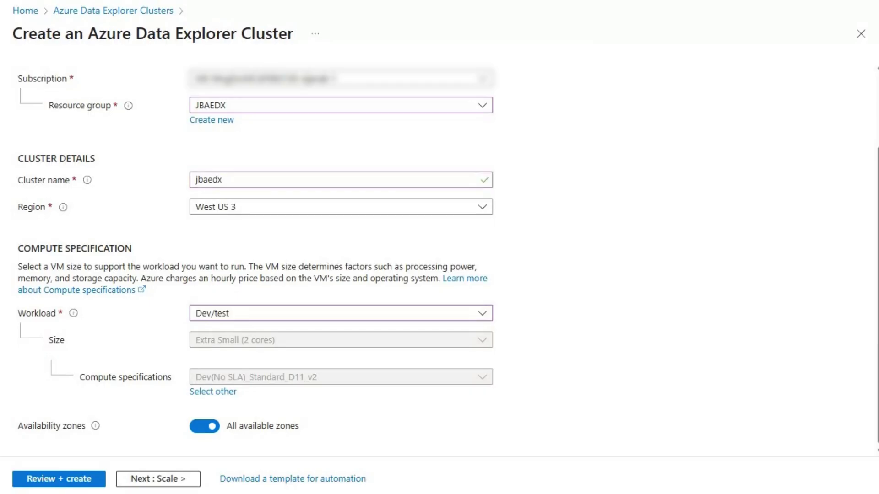
- Try the Storage optimized and Compute optimized workloads and view the compute sizes offered
{"action": "left_click", "coordinate": [482, 313]}
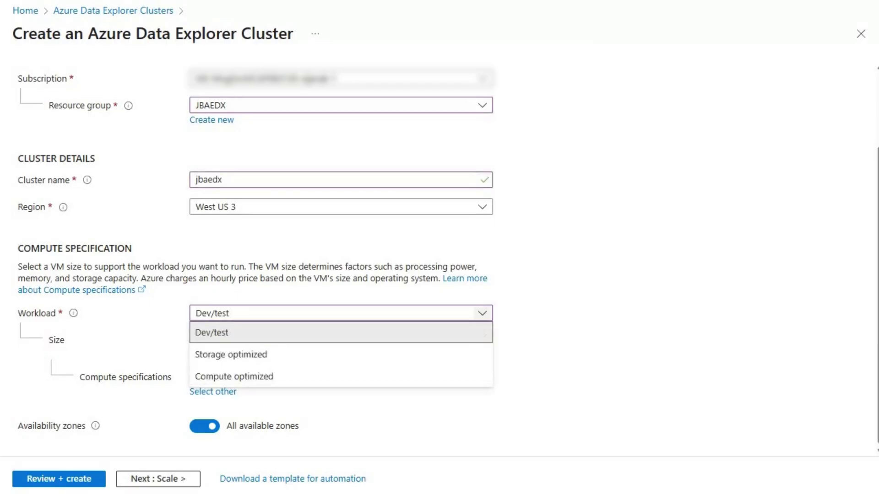
{"action": "left_click", "coordinate": [341, 355]}
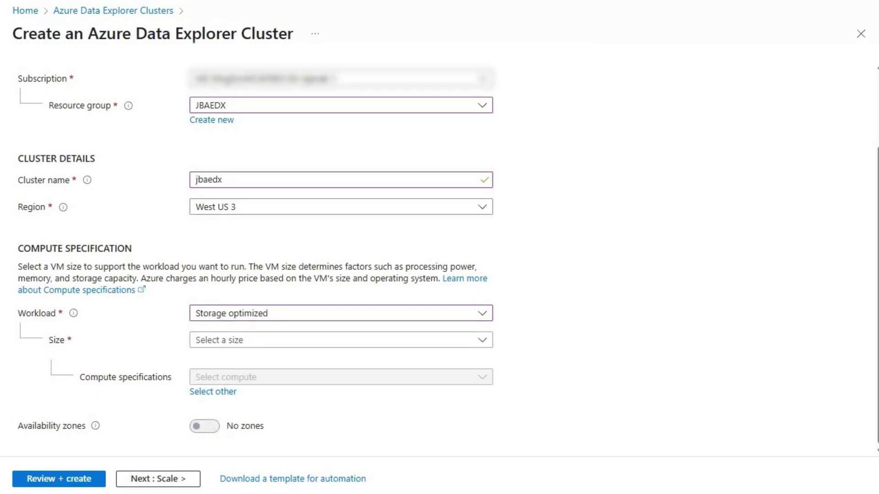
{"action": "left_click", "coordinate": [481, 313]}
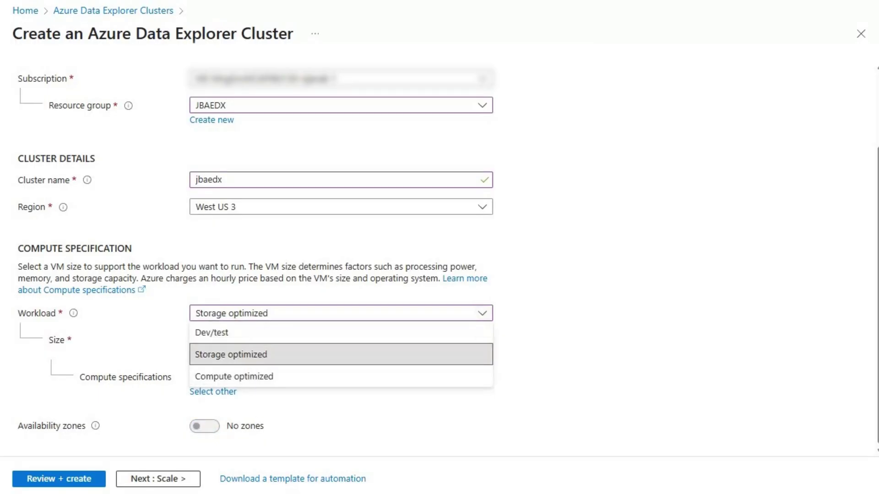
{"action": "left_click", "coordinate": [234, 376]}
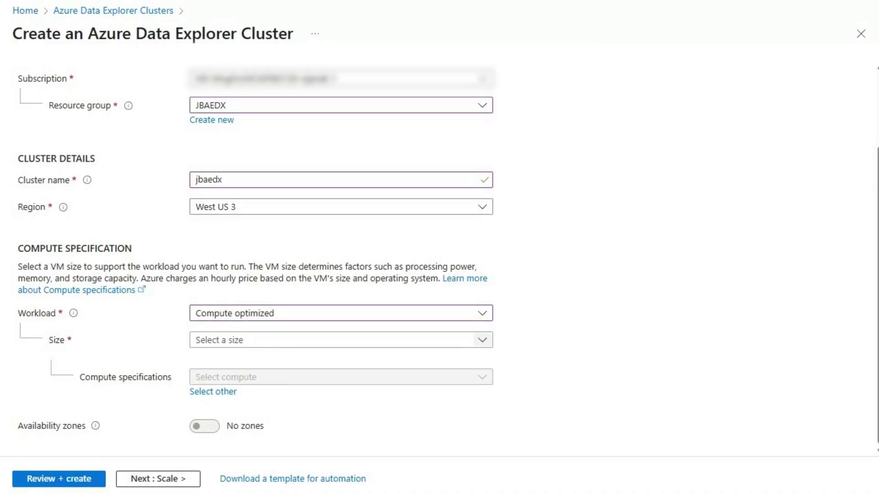
{"action": "left_click", "coordinate": [482, 340]}
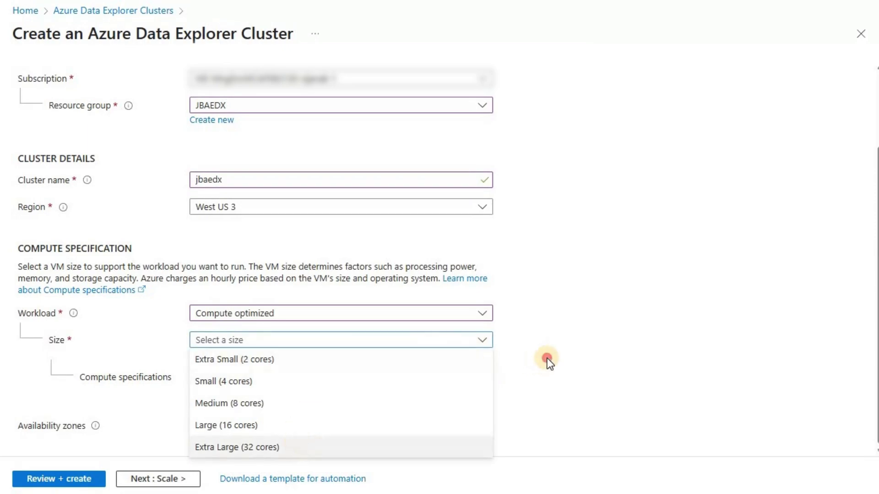
{"action": "left_click", "coordinate": [492, 350]}
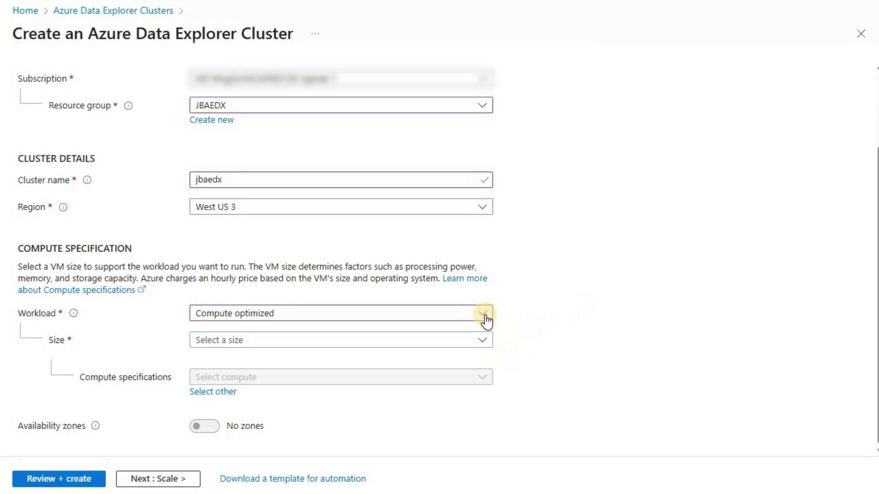
- Return the workload to Dev/test and turn off the availability zones
{"action": "left_click", "coordinate": [374, 319]}
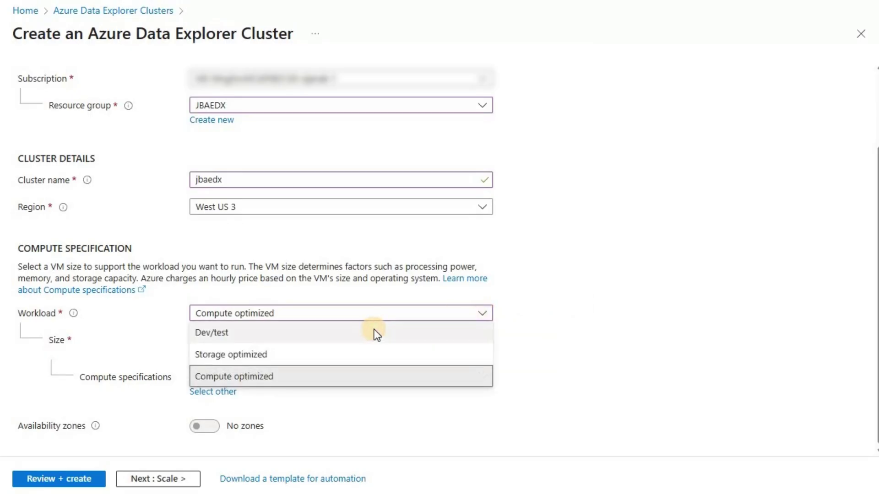
{"action": "left_click", "coordinate": [374, 333]}
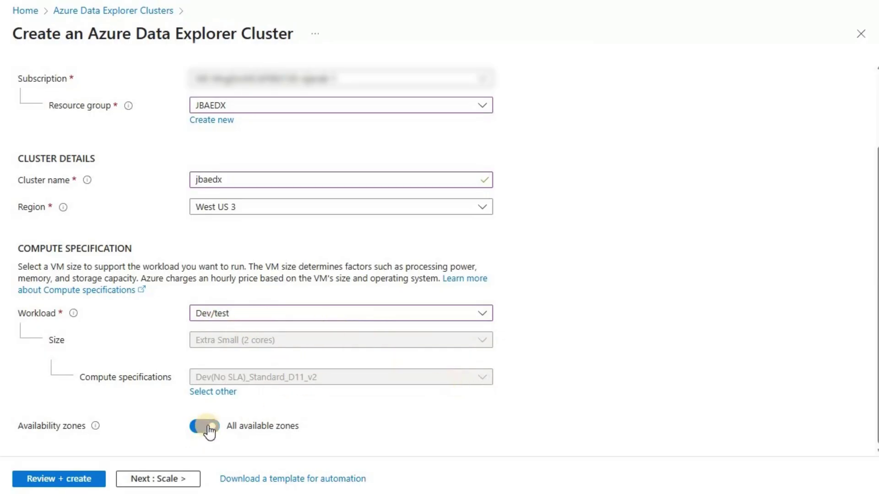
{"action": "left_click", "coordinate": [271, 423]}
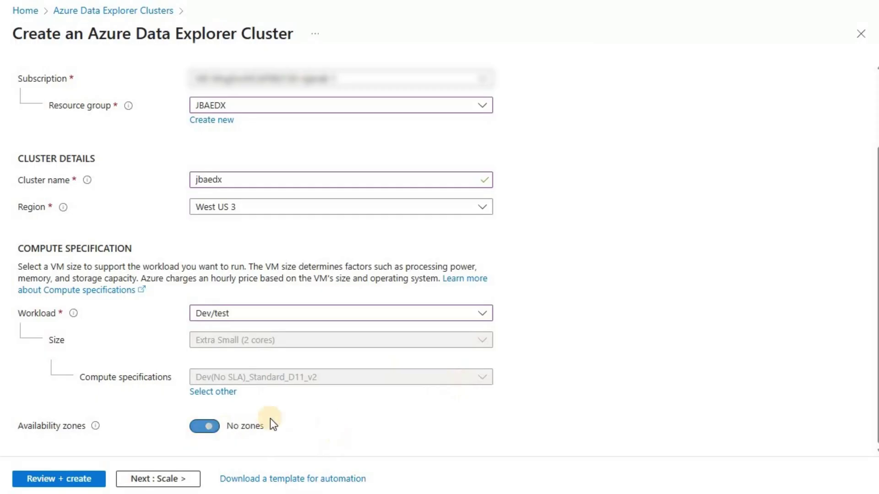
- Go through the cluster's scale, configuration, security, network and diagnostic settings, keeping the defaults
{"action": "left_click", "coordinate": [157, 481]}
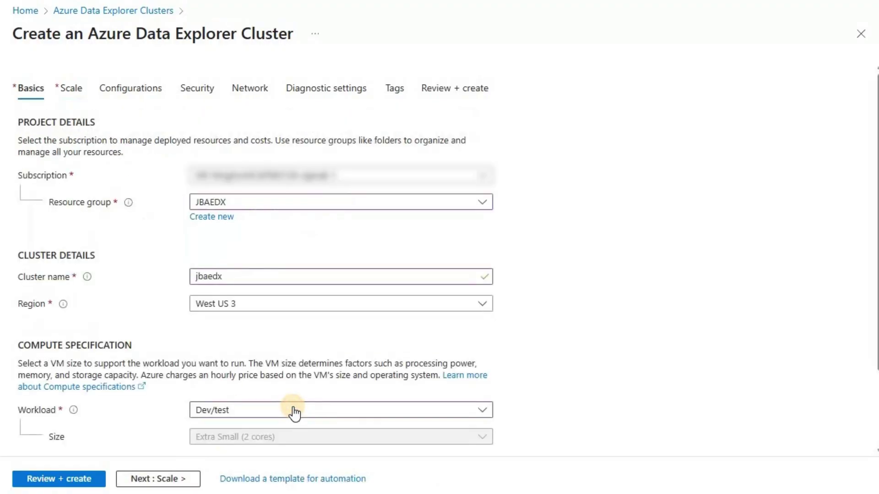
{"action": "left_click", "coordinate": [293, 412]}
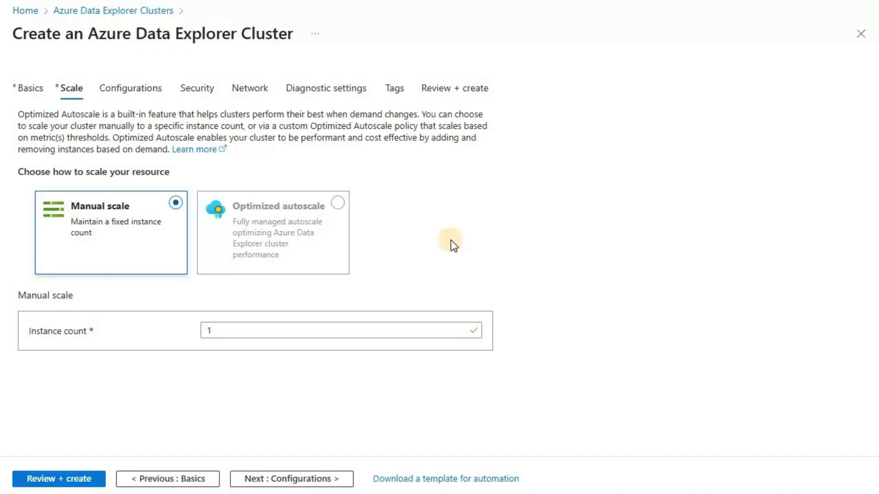
{"action": "left_click", "coordinate": [286, 484]}
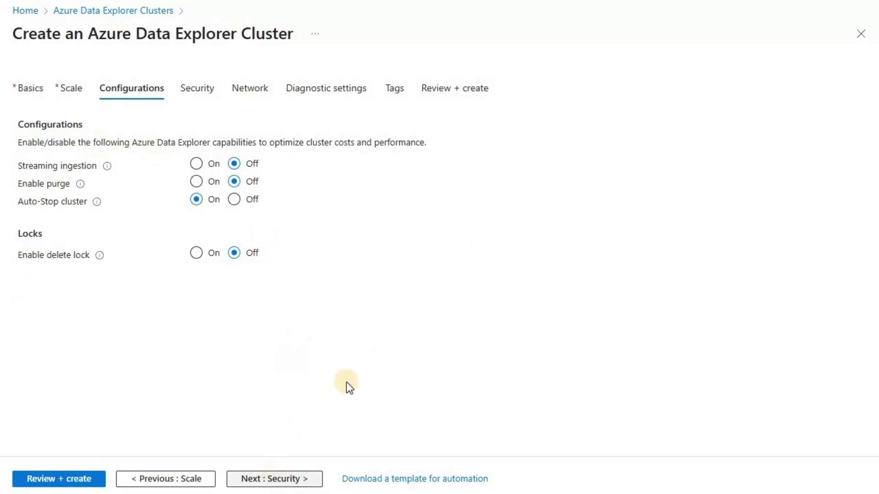
{"action": "left_click", "coordinate": [281, 479]}
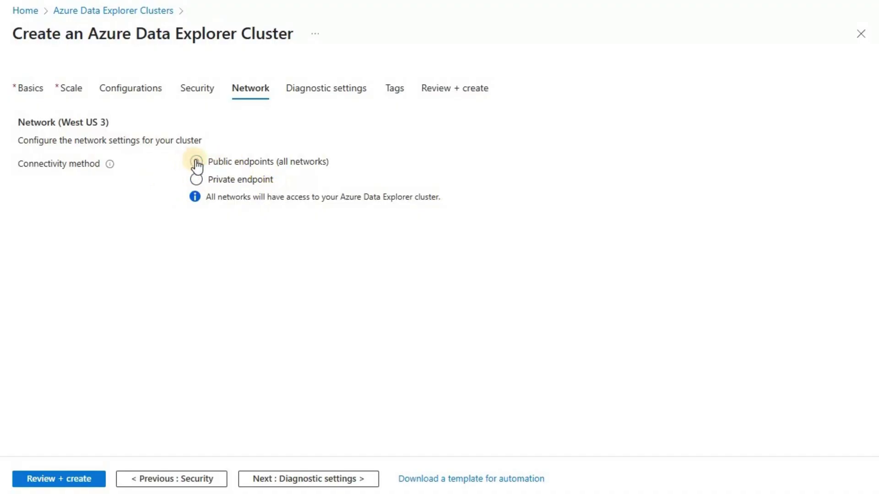
{"action": "left_click", "coordinate": [300, 481]}
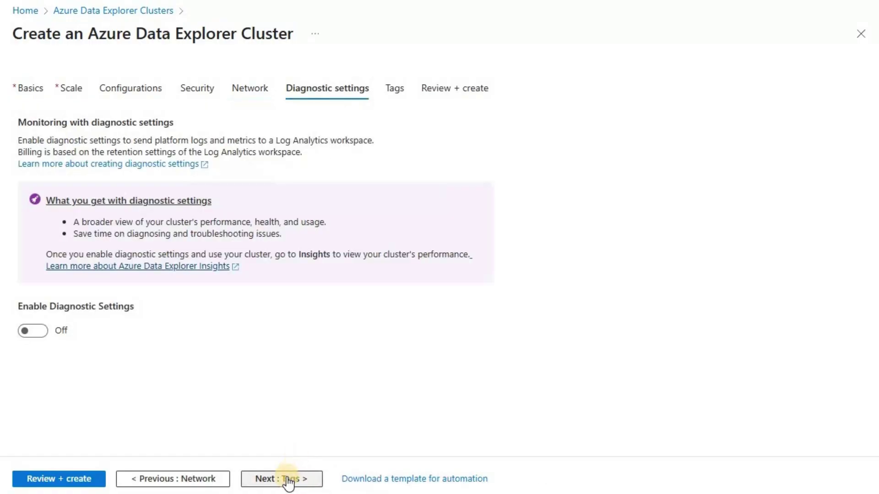
- Review the cluster settings, create the cluster and open the deployed resource
{"action": "left_click", "coordinate": [68, 481]}
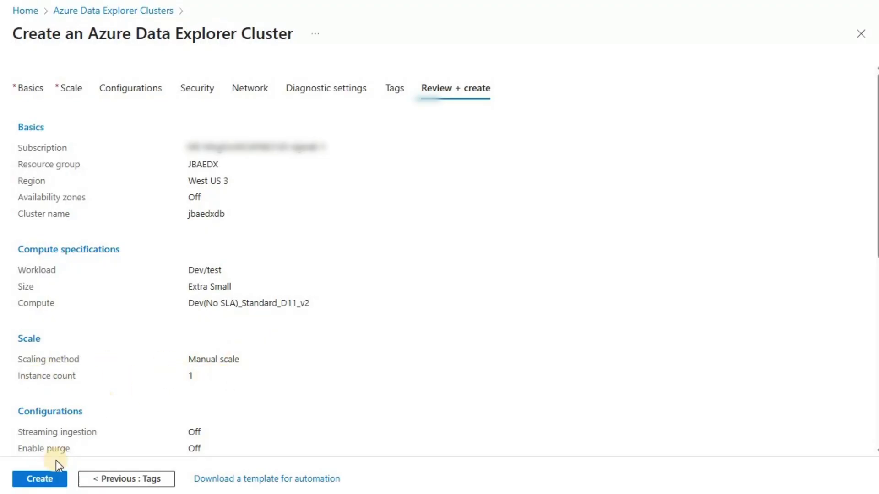
{"action": "left_click", "coordinate": [35, 479]}
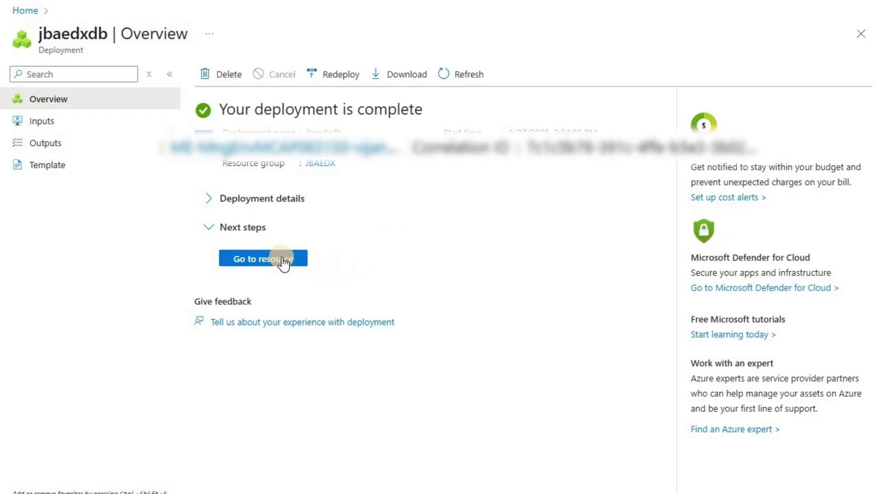
{"action": "left_click", "coordinate": [284, 259]}
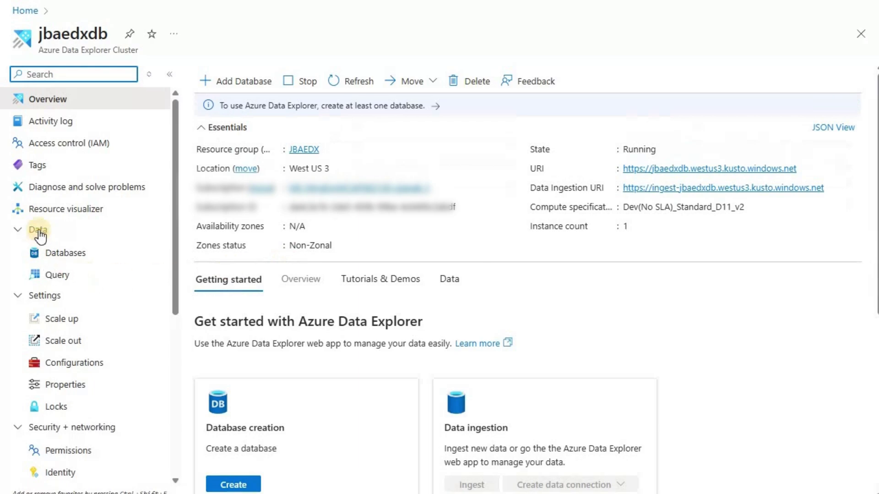
- Add a new database named jbaedxdb to the cluster
{"action": "left_click", "coordinate": [64, 259]}
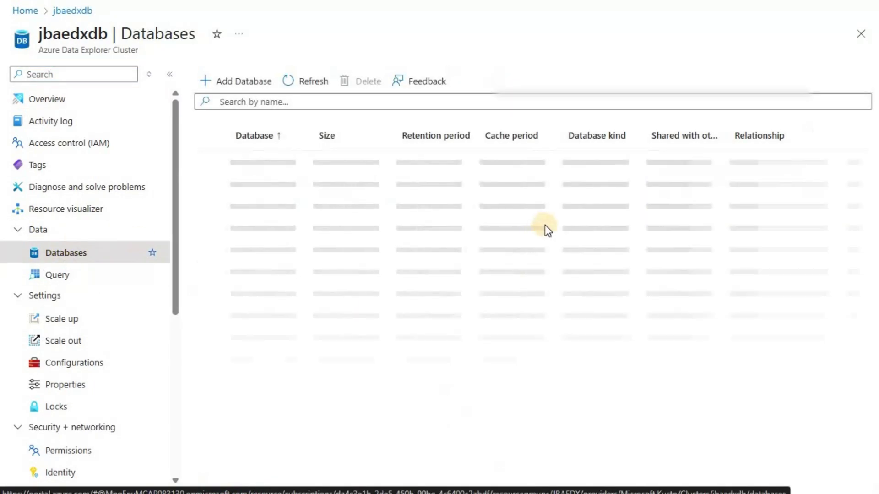
{"action": "left_click", "coordinate": [238, 83]}
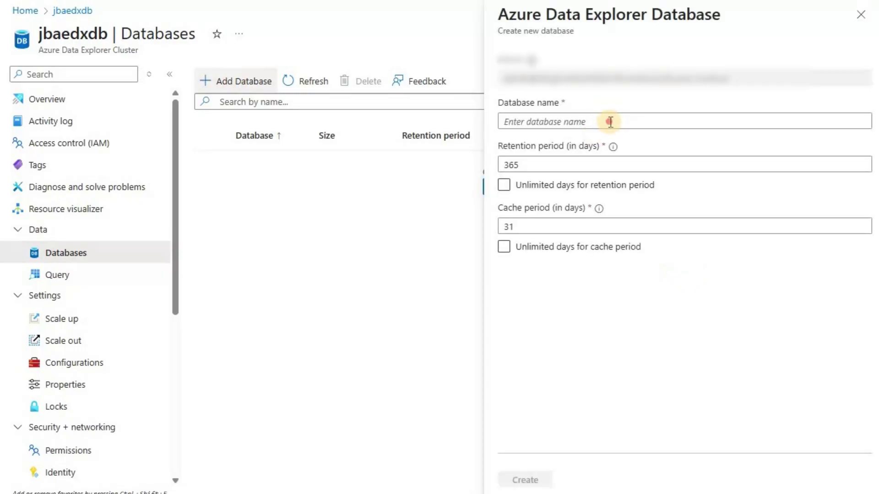
{"action": "left_click", "coordinate": [611, 122]}
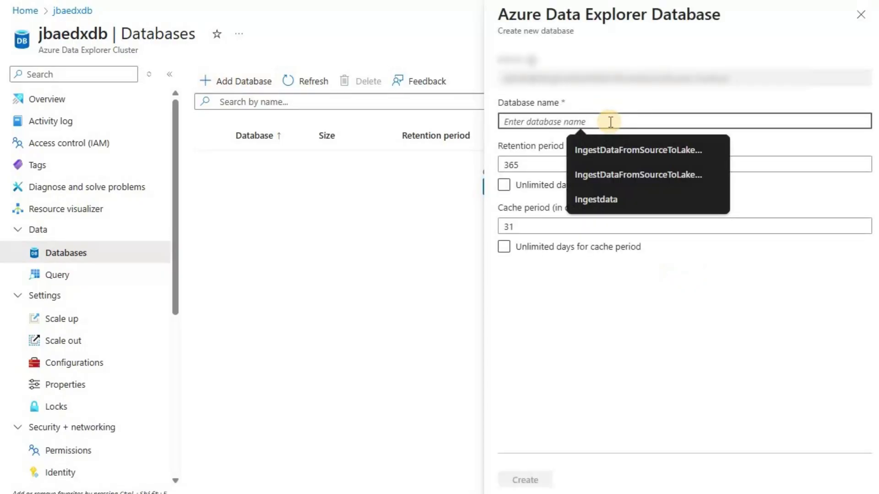
{"action": "type", "text": "jb"}
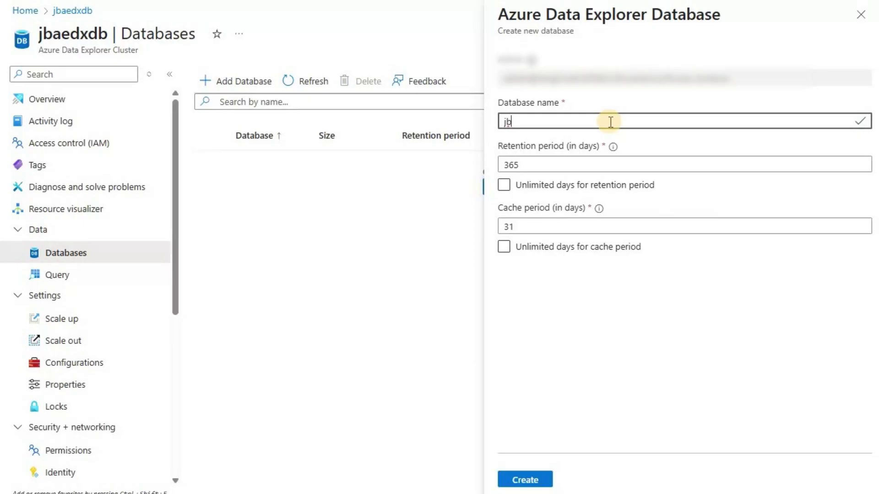
{"action": "type", "text": "aedx"}
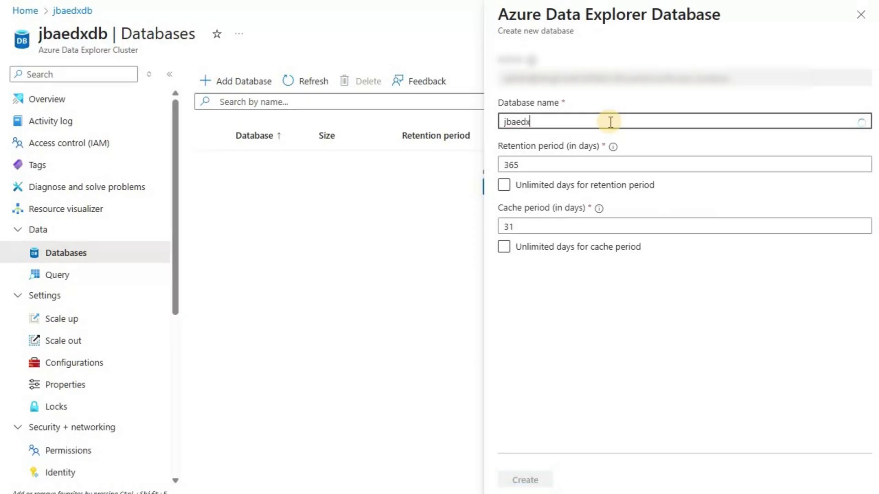
{"action": "type", "text": "db"}
- Set the database's retention period to 31 days and cache period to 10 days, and create it
{"action": "left_click", "coordinate": [507, 161]}
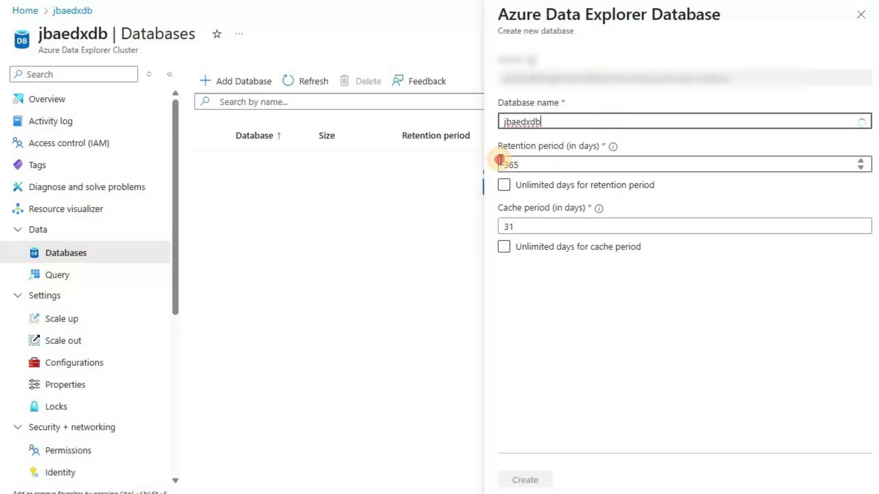
{"action": "double_click", "coordinate": [507, 161]}
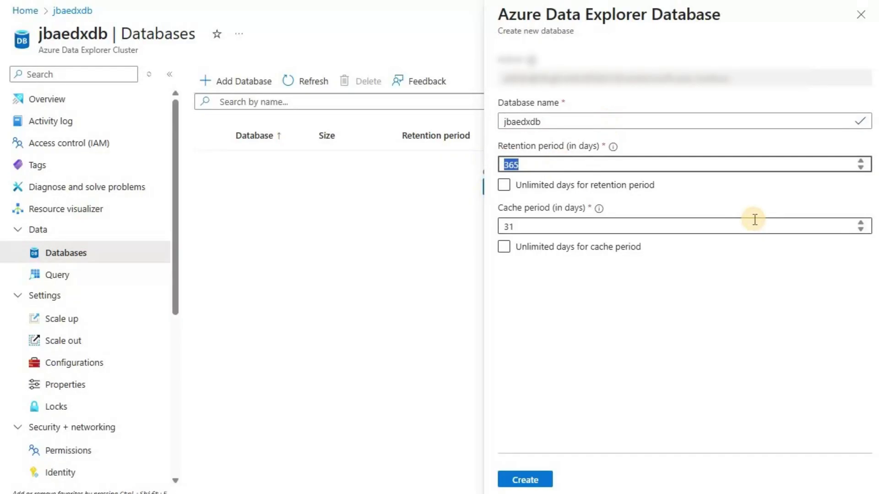
{"action": "type", "text": "30"}
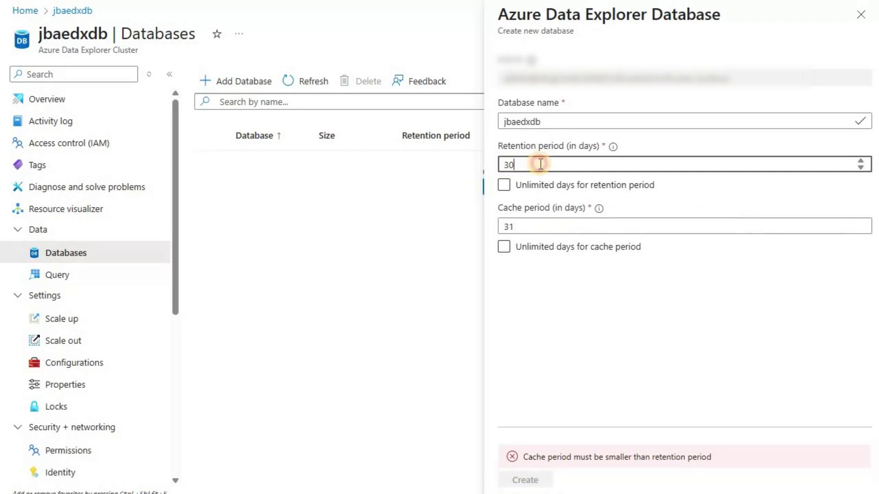
{"action": "key", "text": "BackSpace"}
{"action": "type", "text": "1"}
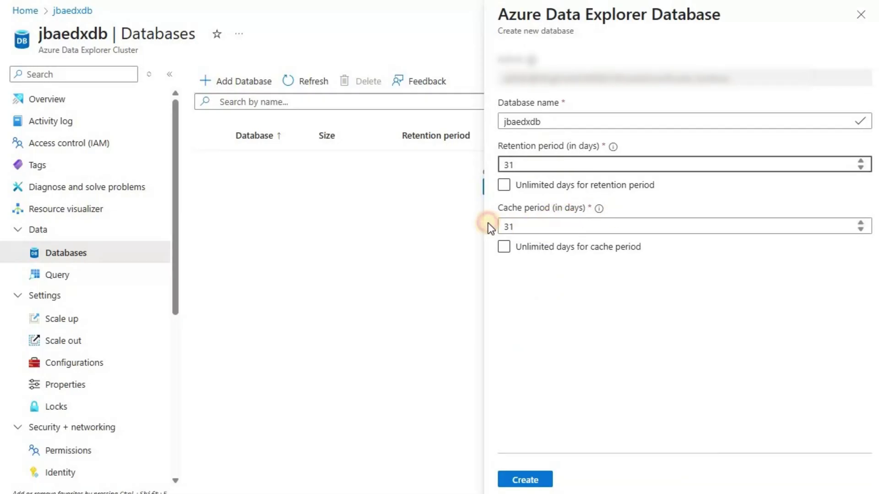
{"action": "key", "text": "Tab"}
{"action": "key", "text": "Tab"}
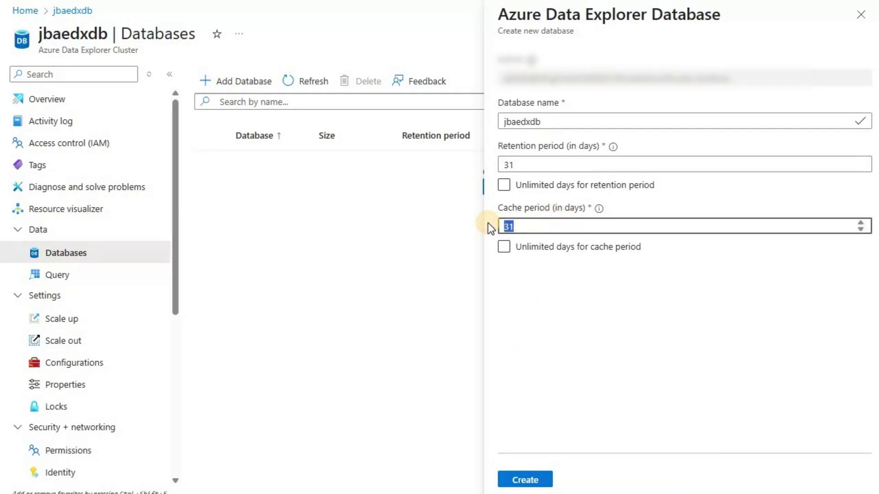
{"action": "type", "text": "10"}
{"action": "left_click", "coordinate": [531, 481]}
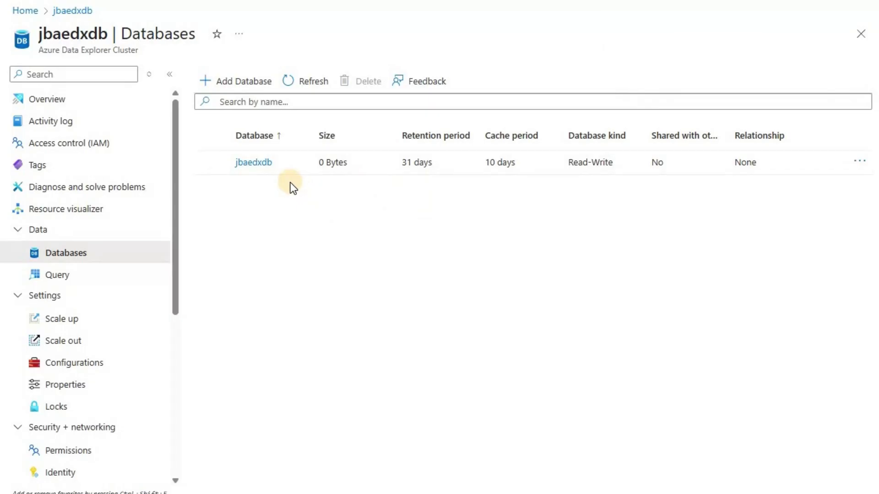
- Open the cluster's Query page
{"action": "mouse_move", "coordinate": [59, 282]}
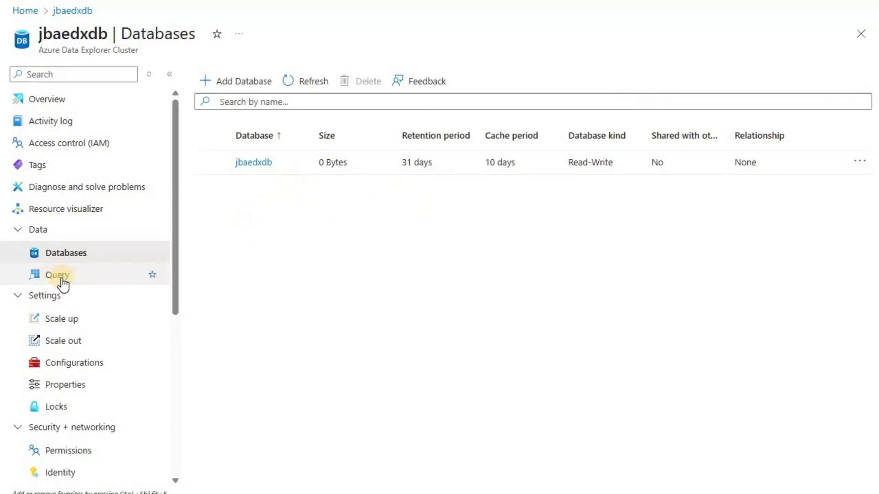